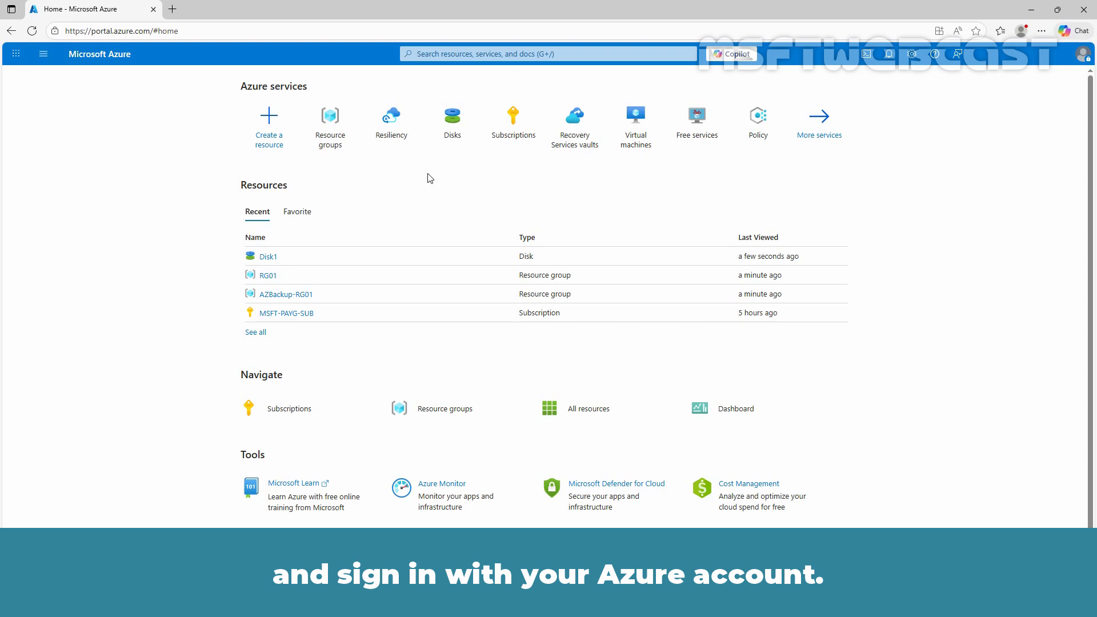
Step: Find the Resiliency service by searching for "resil" and open its list of vaults
click(468, 53)
text(resil)
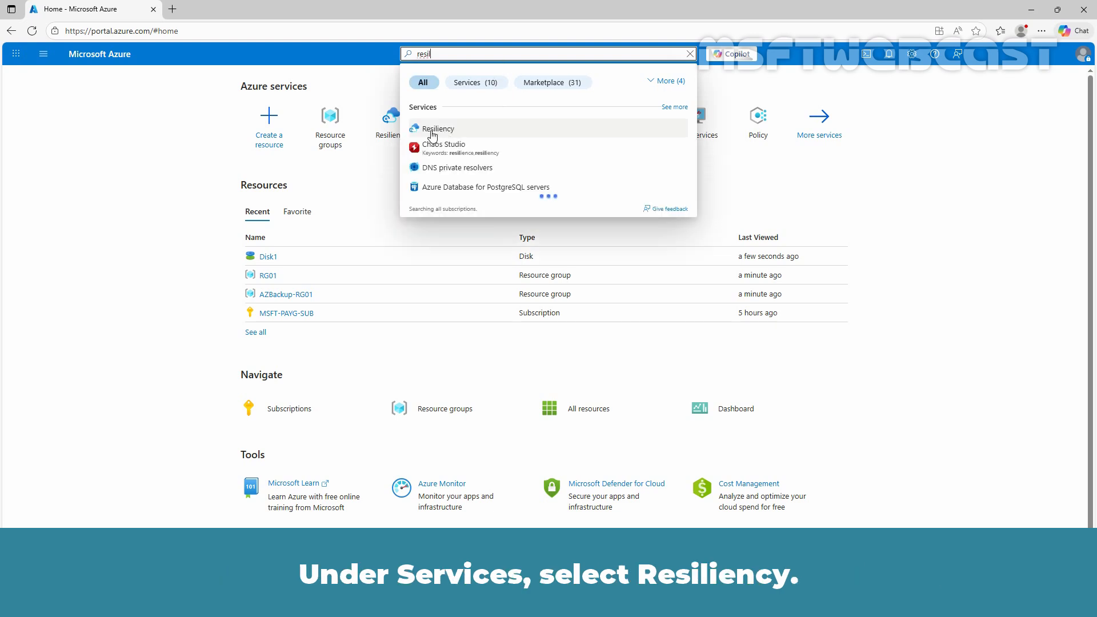
click(432, 133)
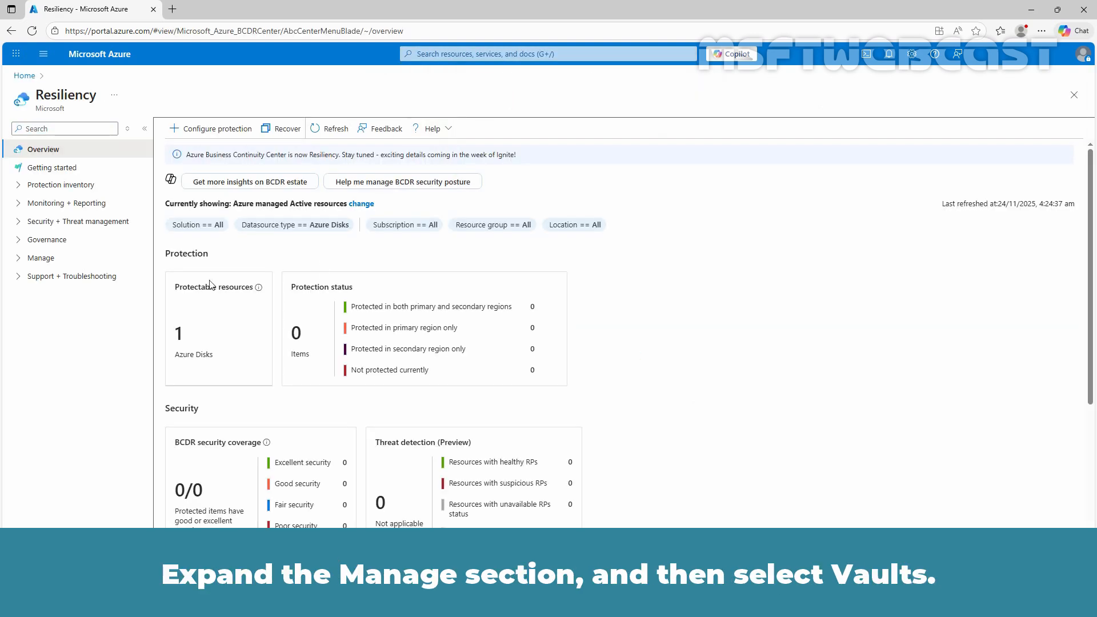
click(18, 260)
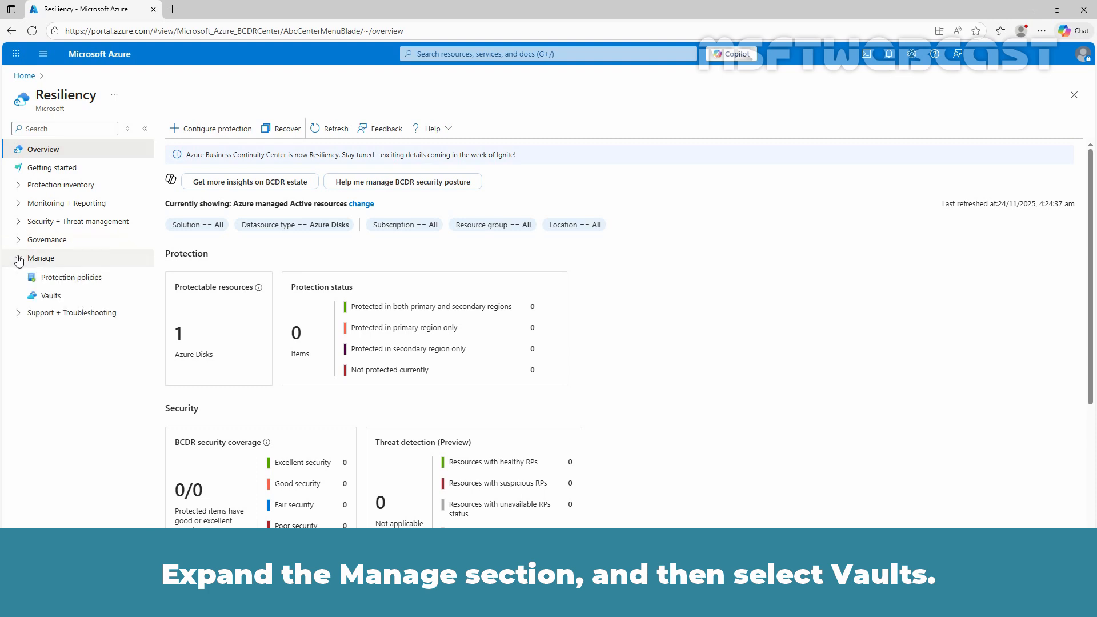
click(57, 297)
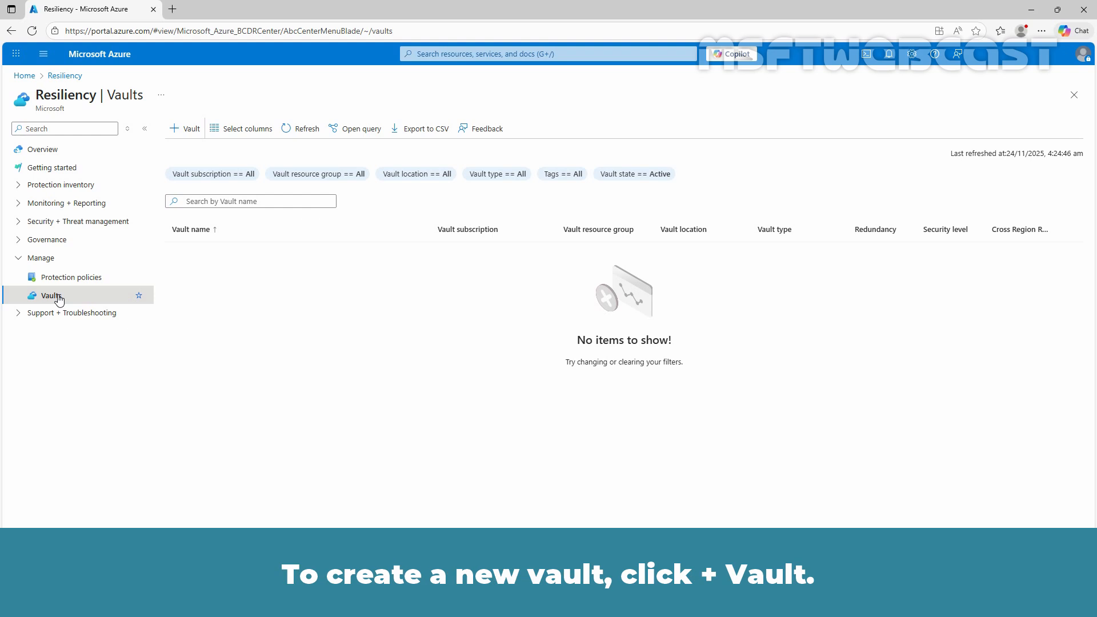
Step: Start creating a vault and choose Backup vault as the vault type
click(189, 129)
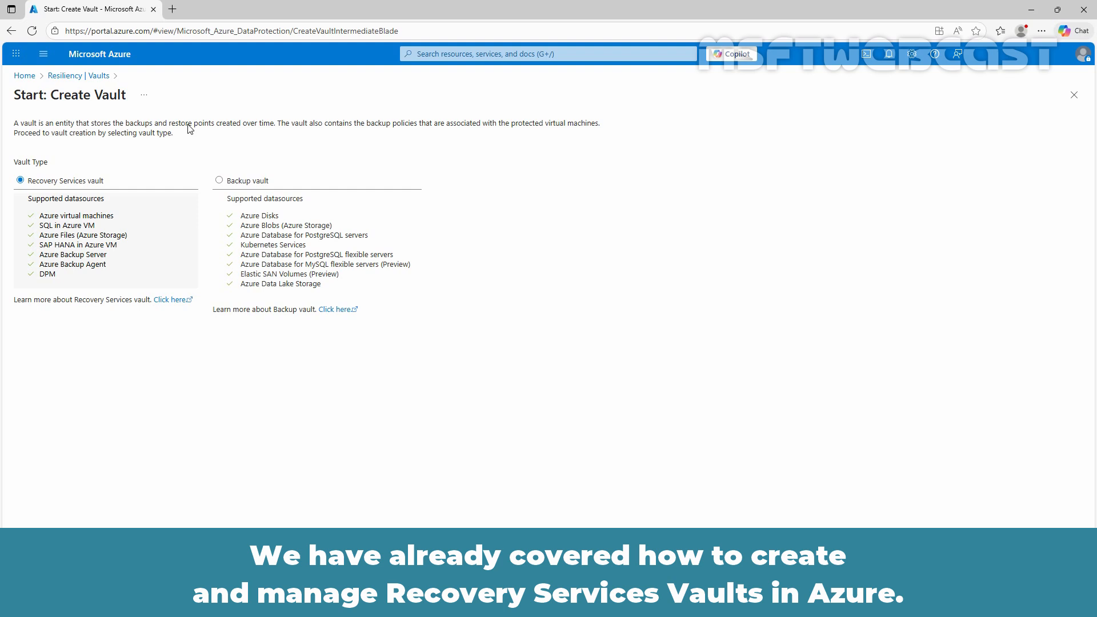
click(239, 181)
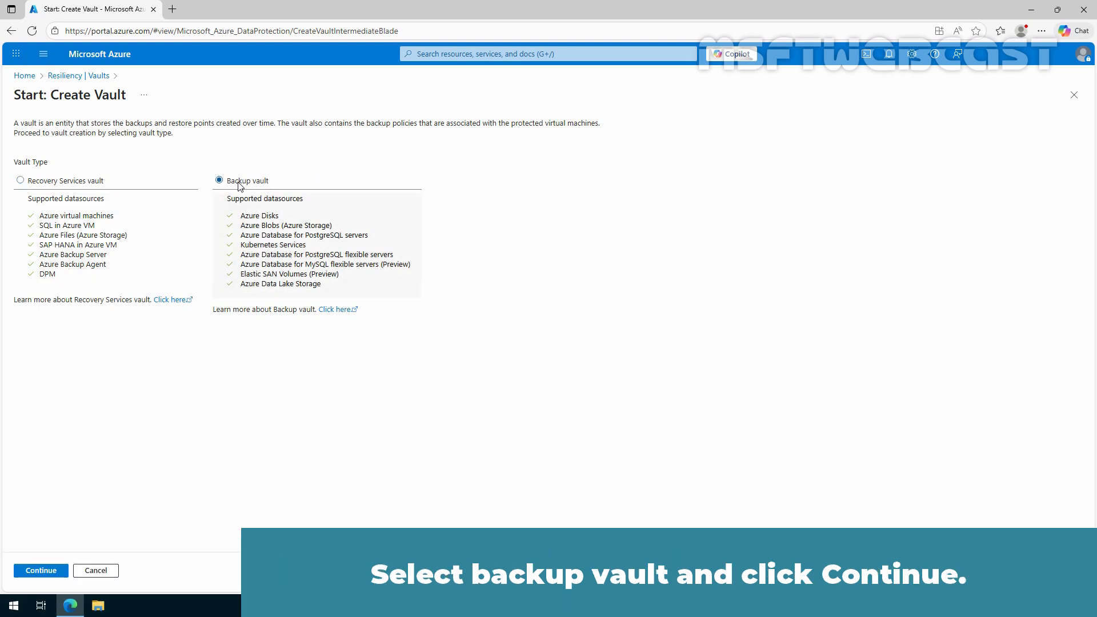
click(40, 570)
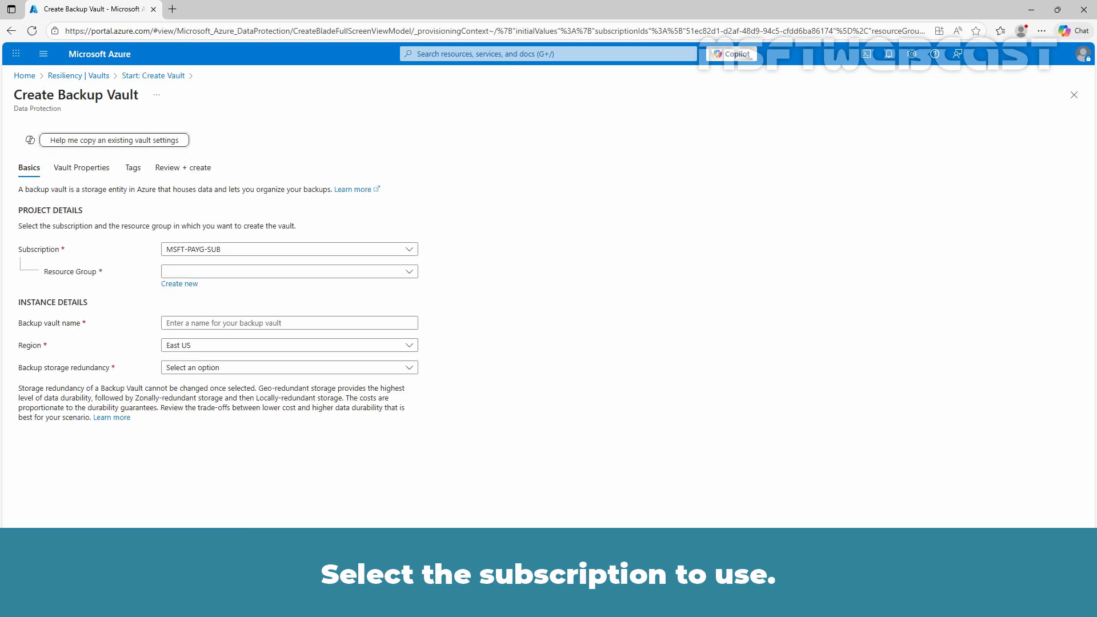
Step: Assign the new backup vault to the MSFT-PAYG-SUB subscription and the AZBackup-RG01 resource group
click(246, 249)
click(251, 288)
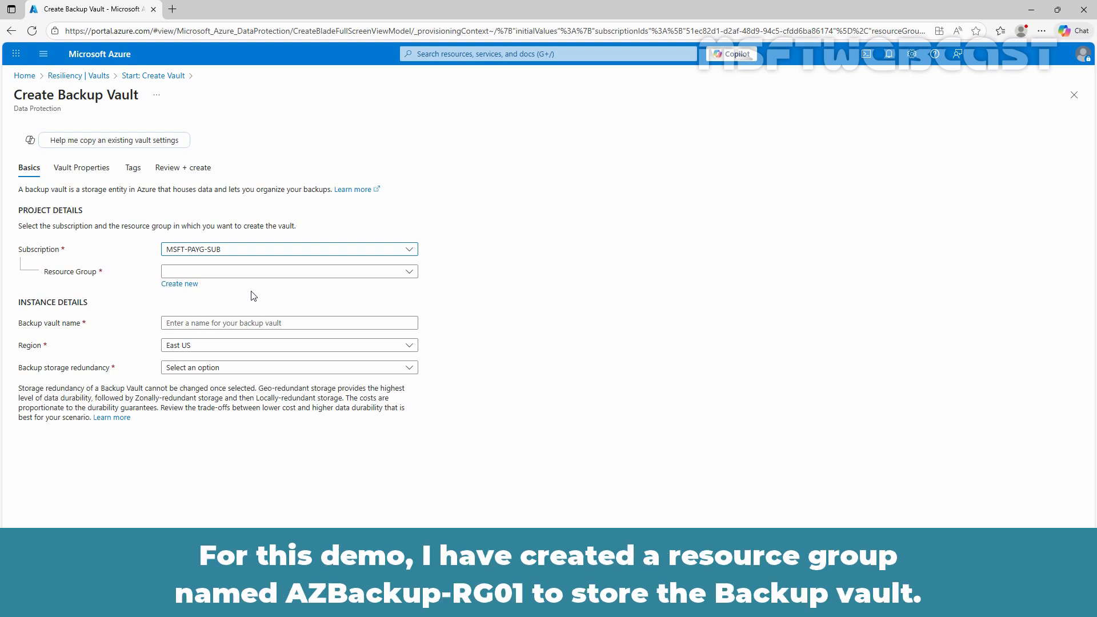
click(239, 272)
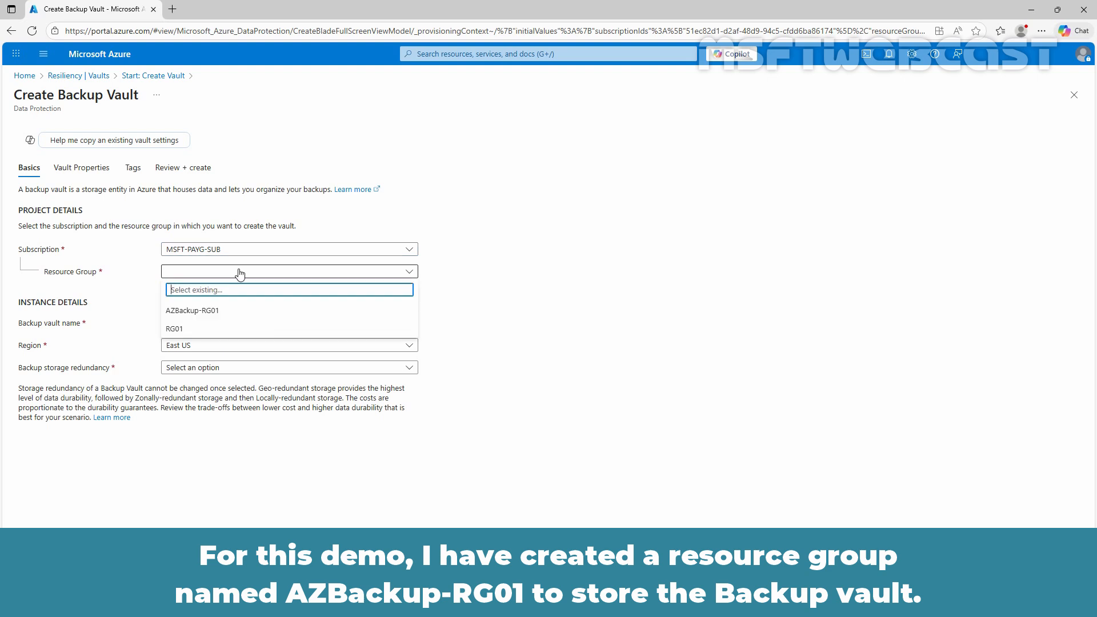
click(207, 311)
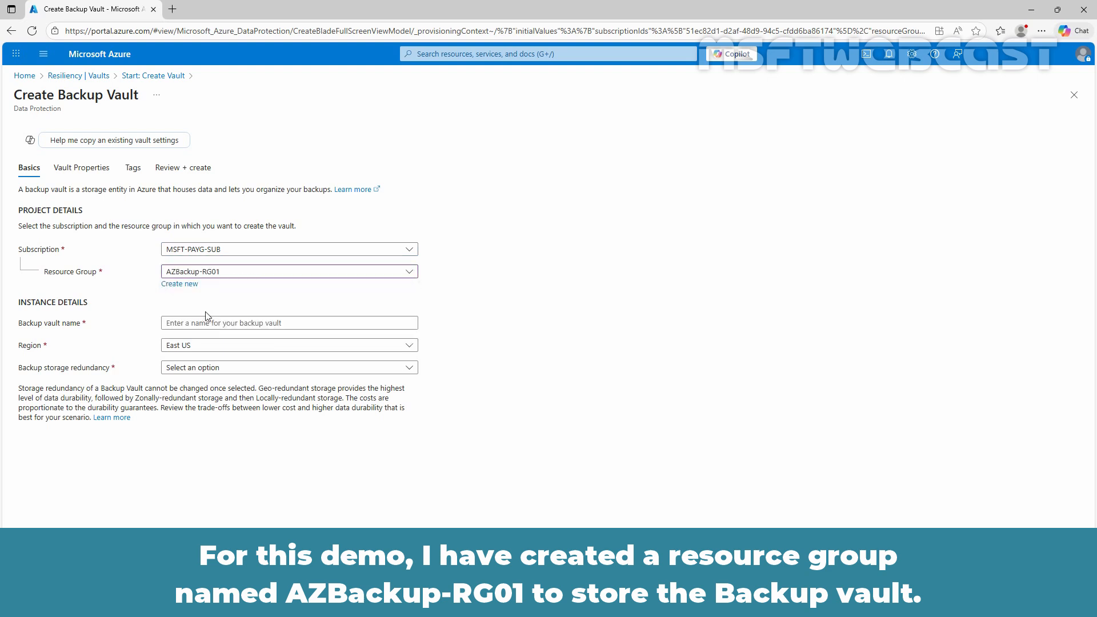
Step: Name the backup vault TestAZ-BackupVault01 and keep East US as its region
click(206, 322)
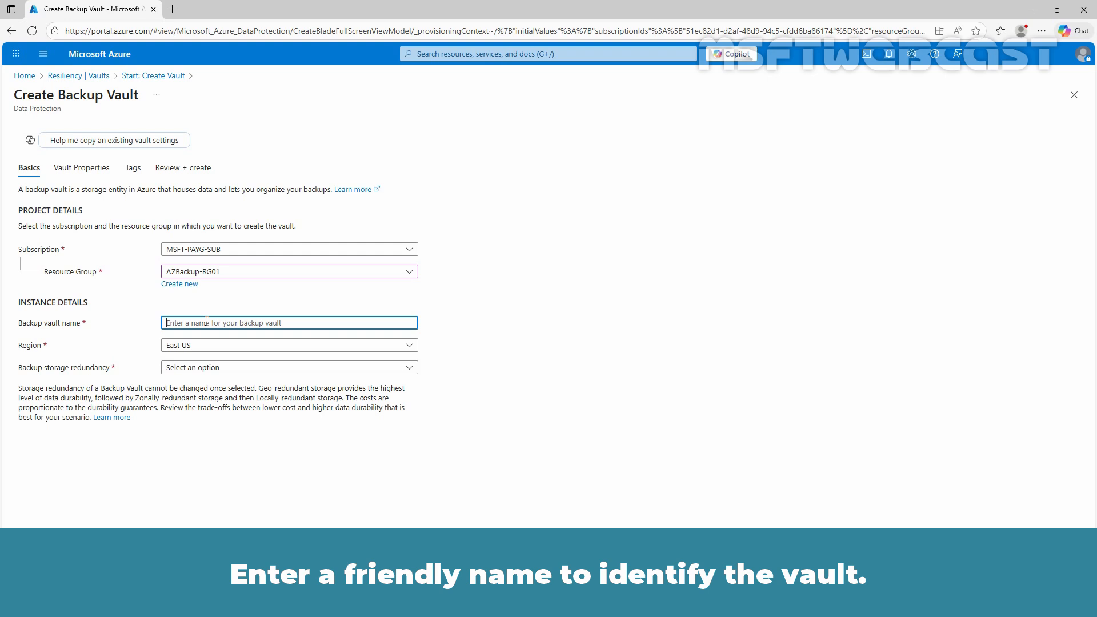
text(TestAZ)
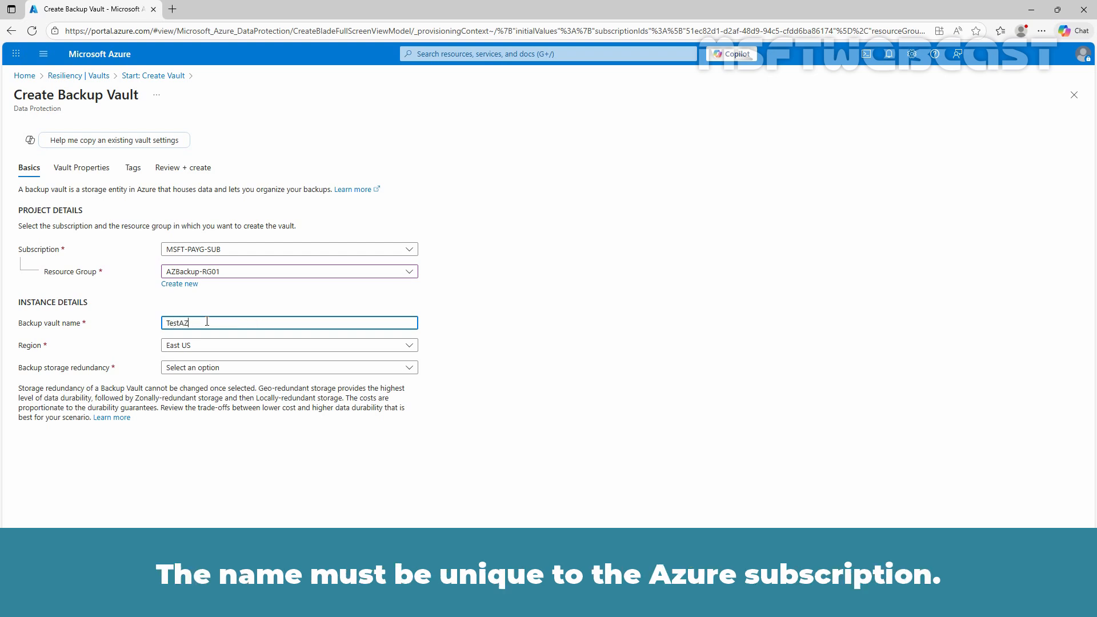
text(-BackupVault01)
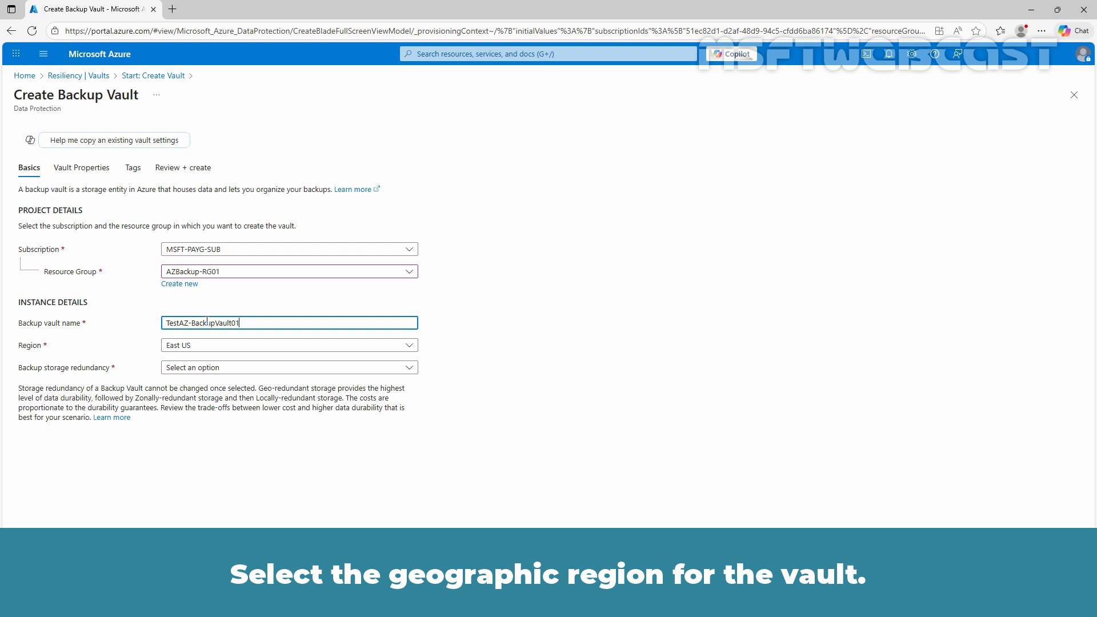
click(241, 348)
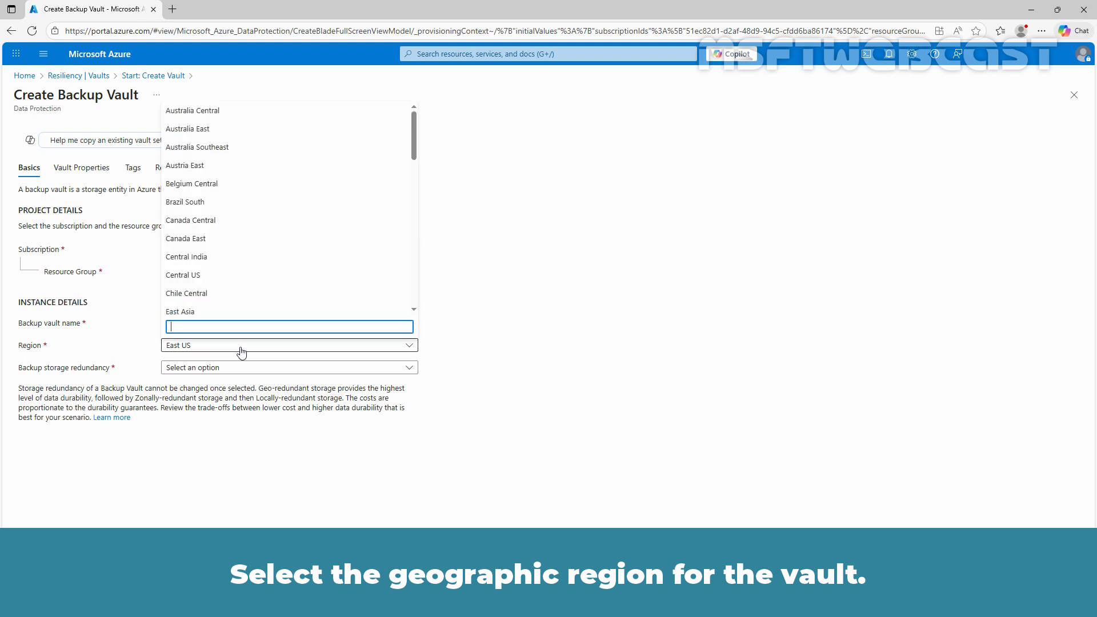
click(240, 349)
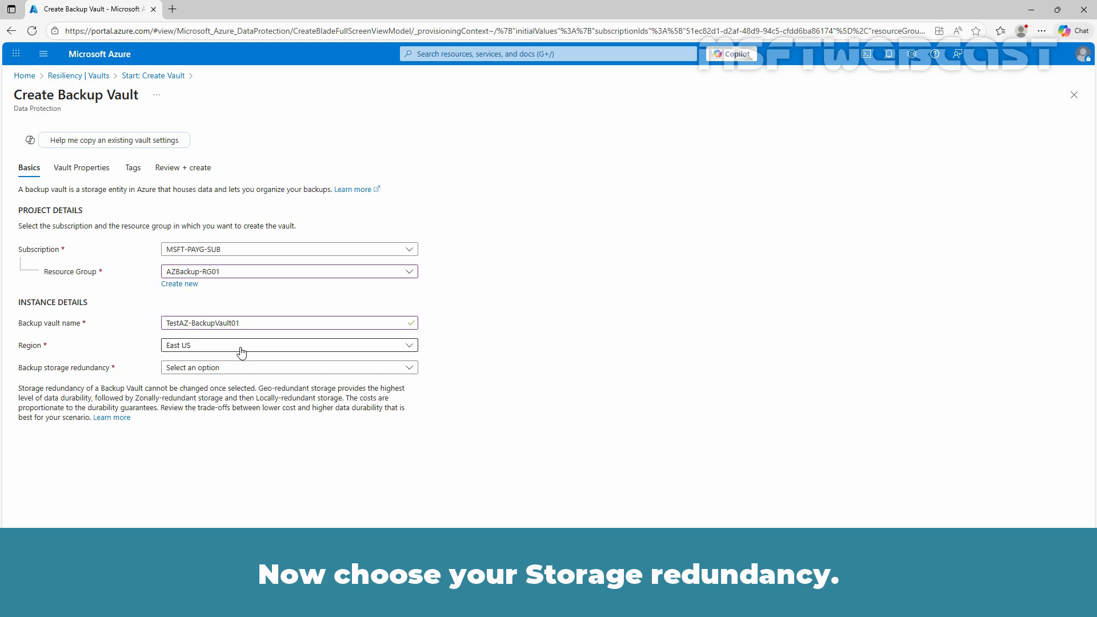
Step: Choose Geo-redundant backup storage redundancy, then review and create the vault
click(253, 370)
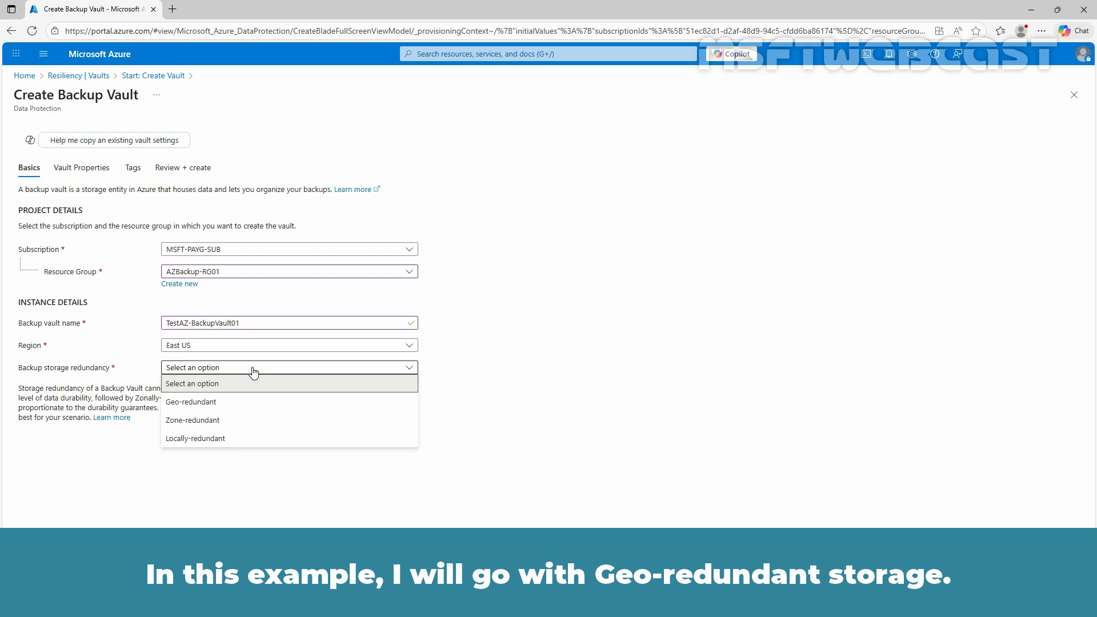
click(238, 407)
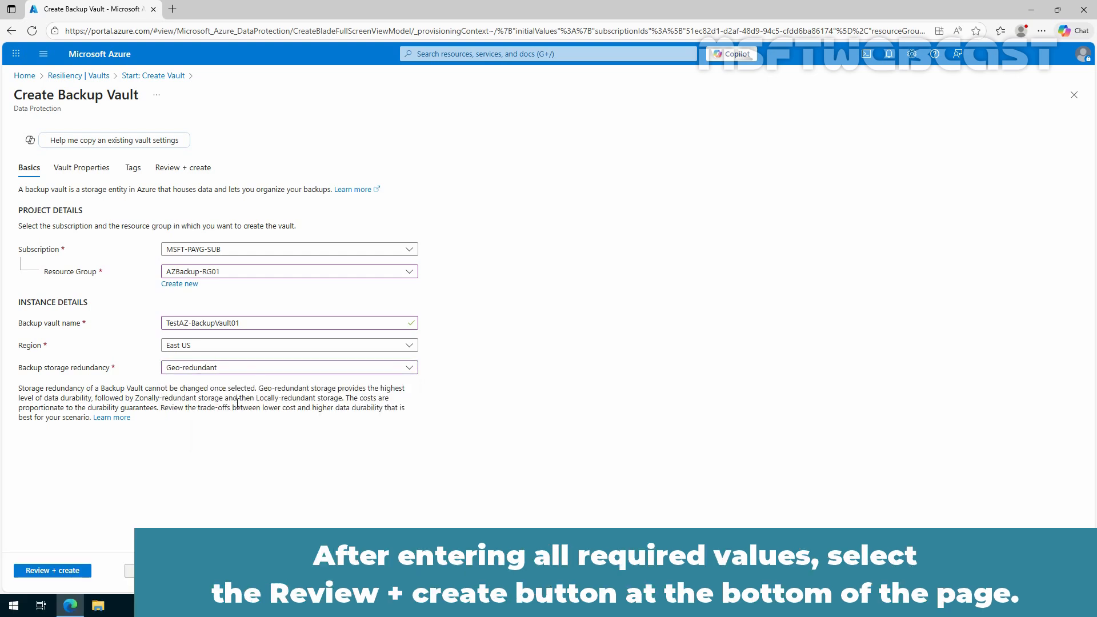
click(36, 571)
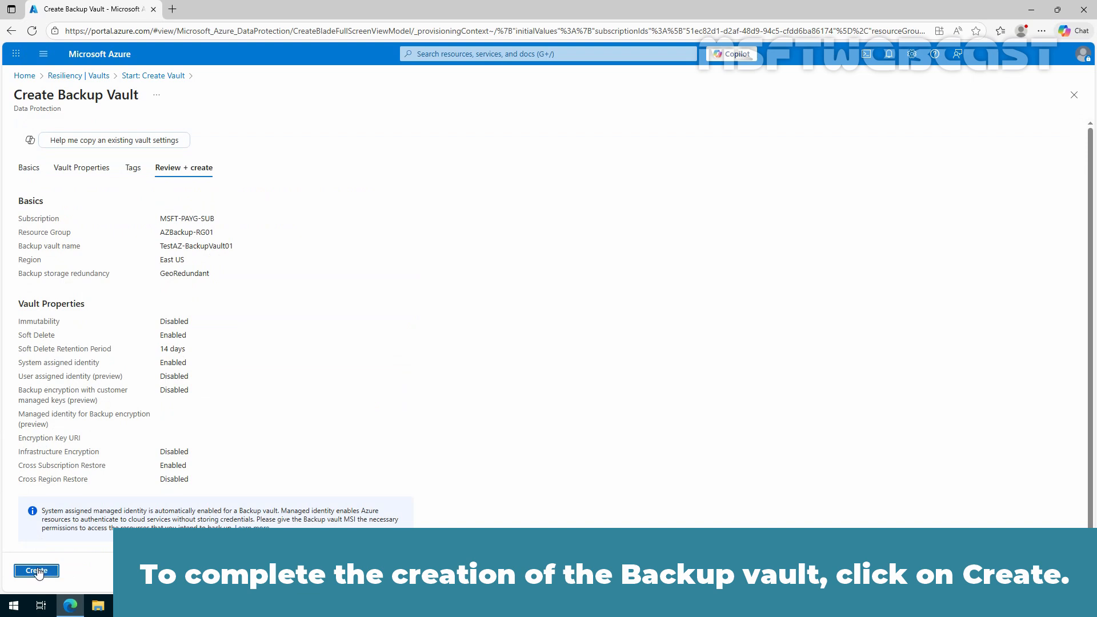
click(34, 570)
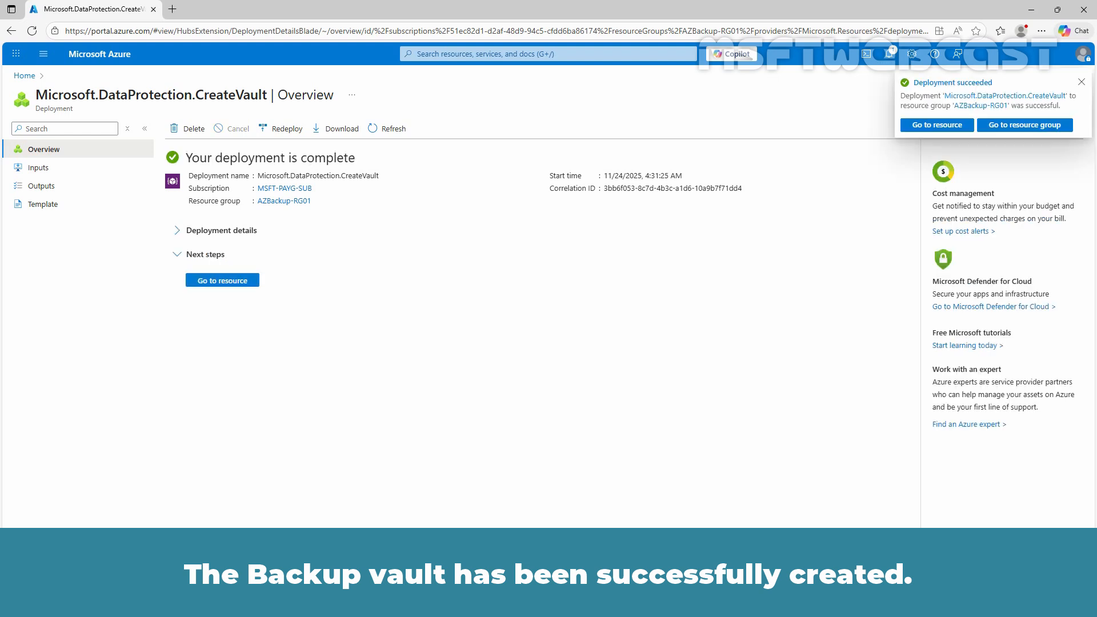
Step: Return to the portal home page and open the Resiliency list of vaults
click(96, 60)
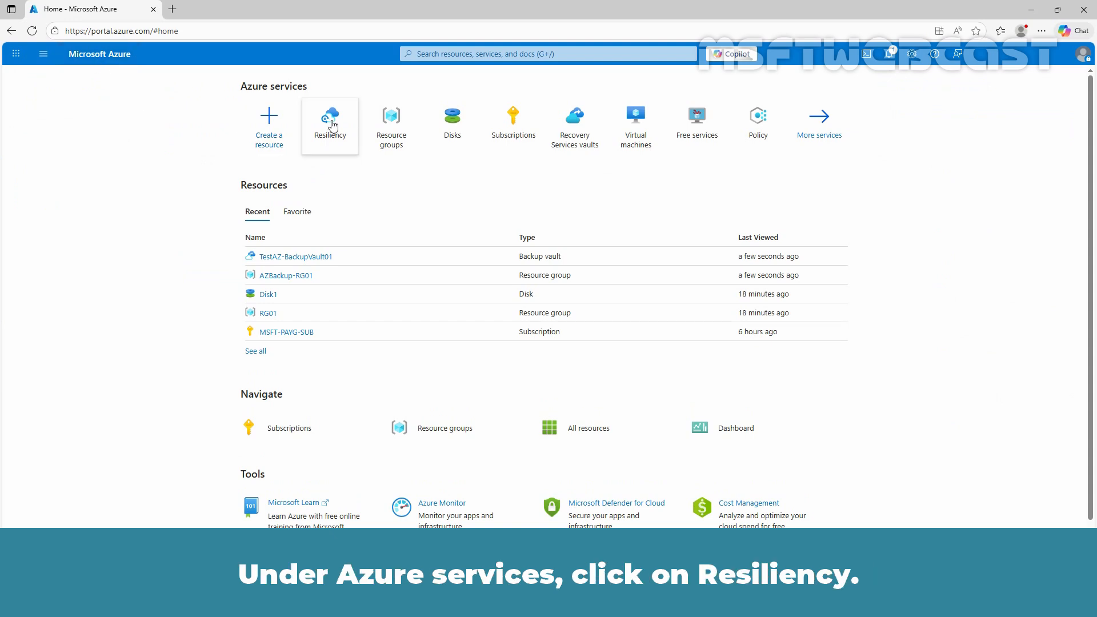
click(331, 122)
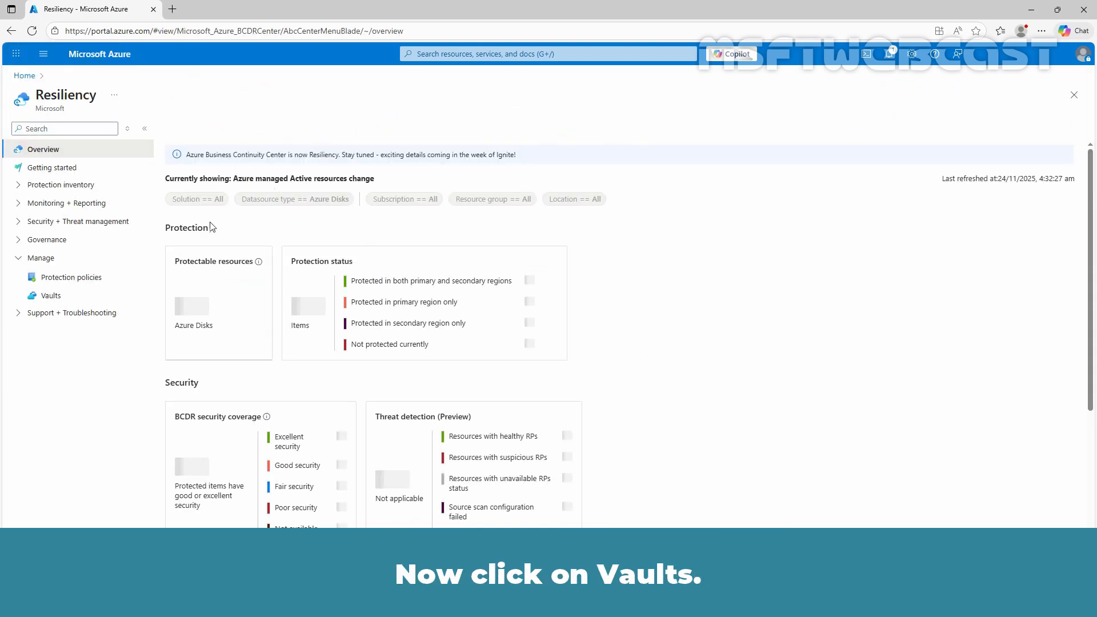
click(56, 297)
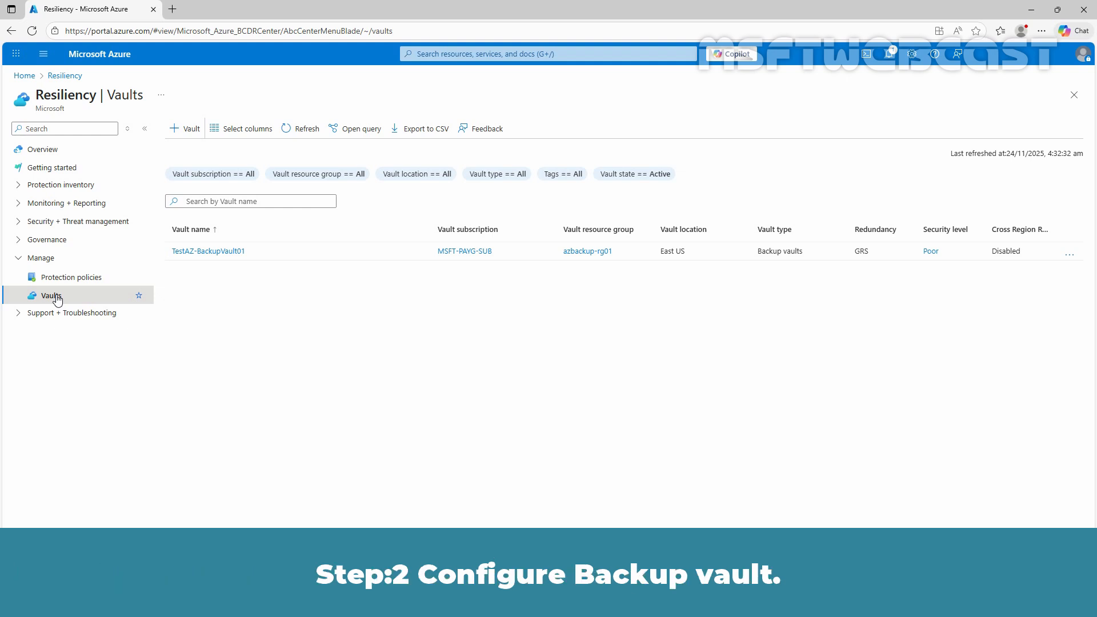
Step: Open TestAZ-BackupVault01 and go to its properties
click(202, 251)
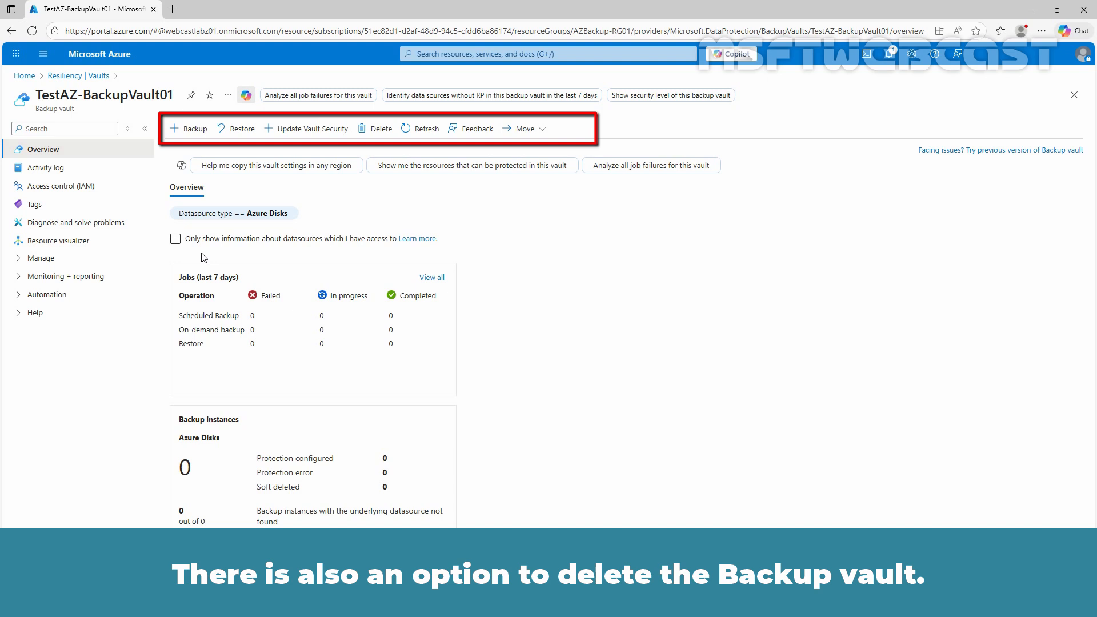
click(36, 260)
click(58, 281)
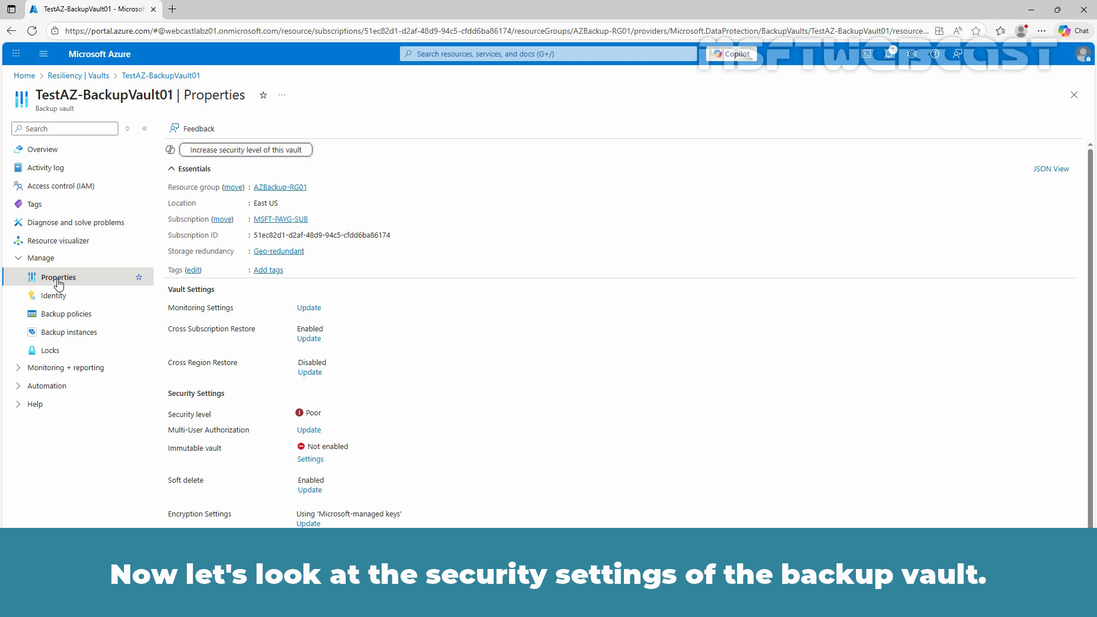
Step: Examine the Immutable vault settings, including the option to enable immutability, and close them without applying a change
click(310, 459)
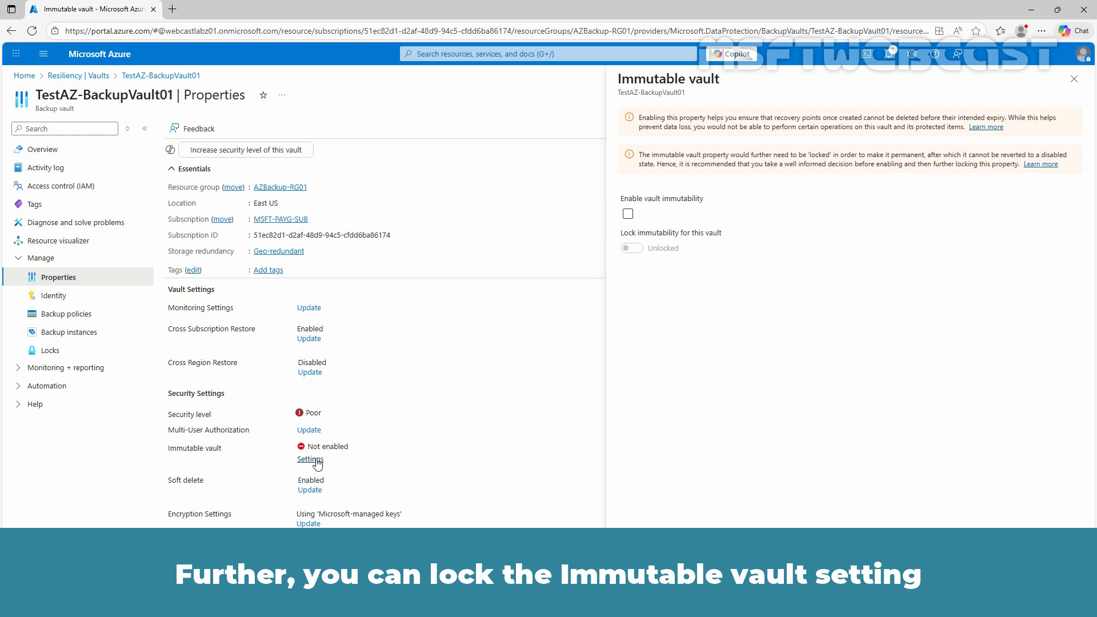
click(628, 214)
click(628, 214)
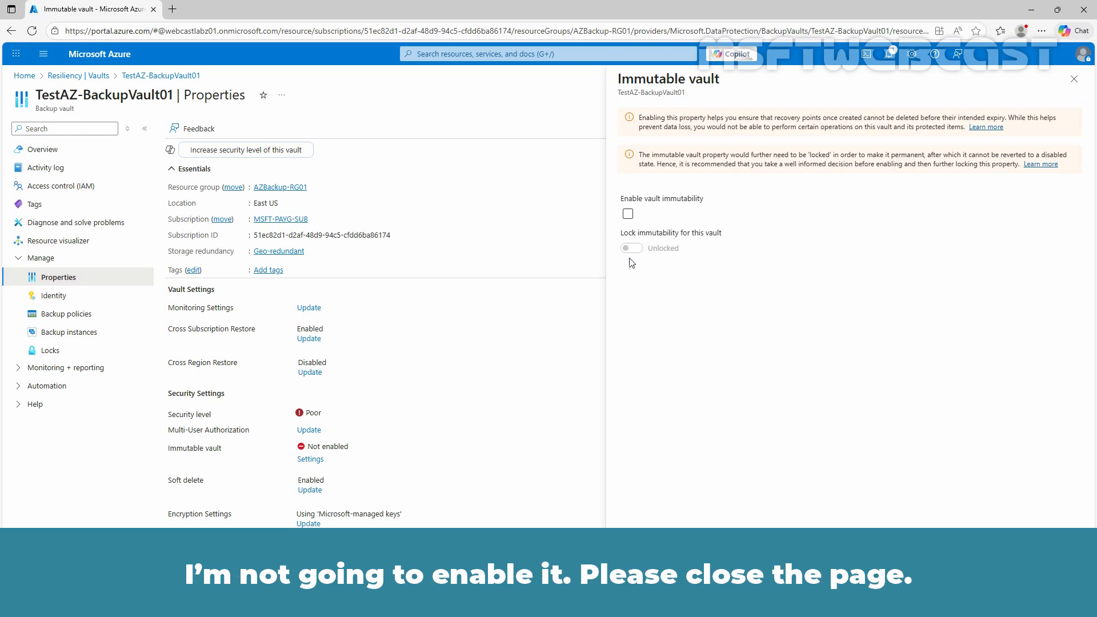
click(1074, 80)
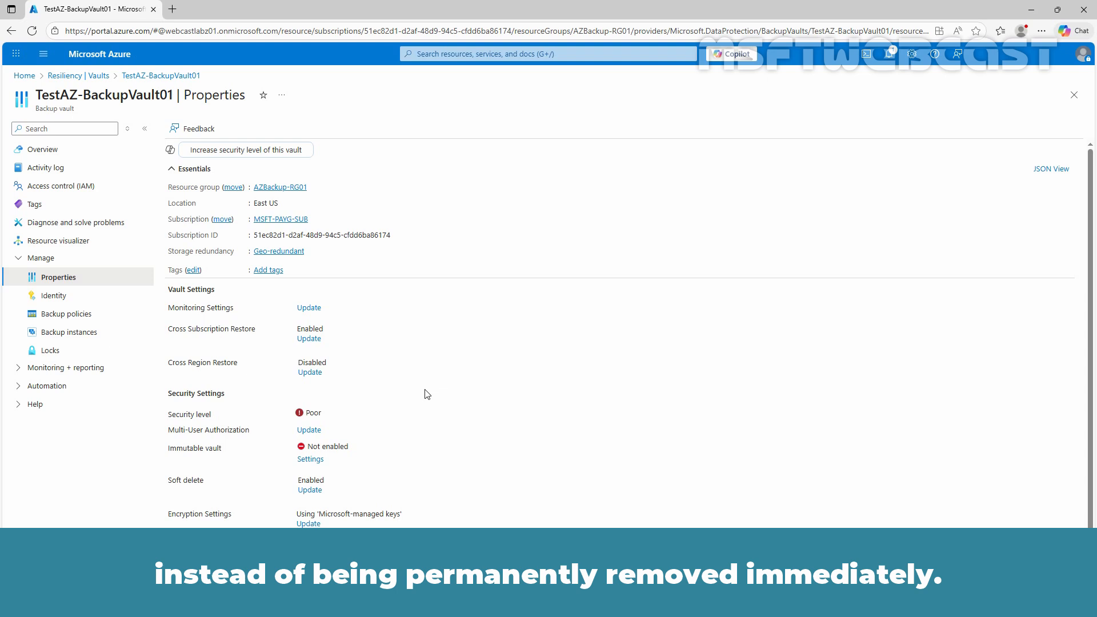
Step: Open the vault's Soft Delete settings for editing
click(308, 492)
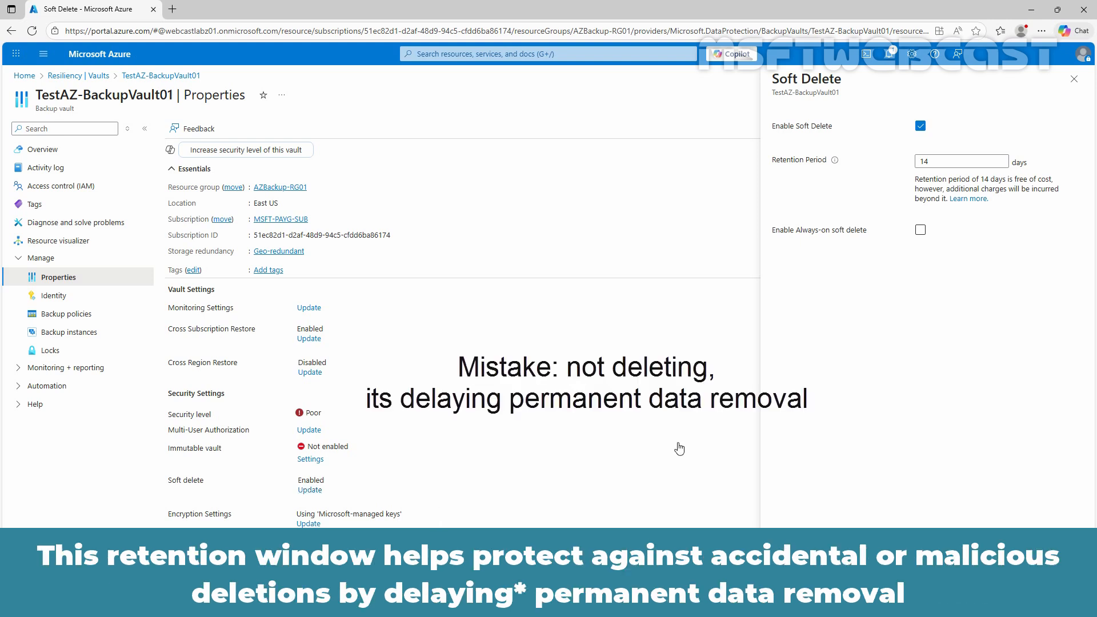
Step: Try soft delete retention periods of 181 and 11 days, and set the period back to 14 days
drag(932, 161, 909, 160)
text(181)
click(875, 311)
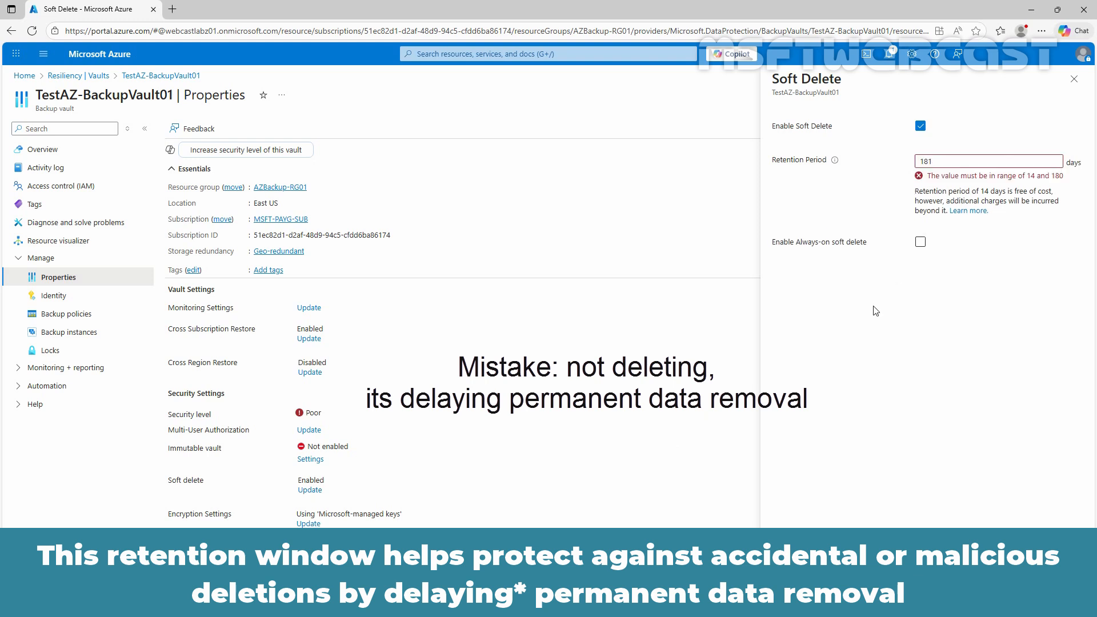
drag(948, 161, 911, 161)
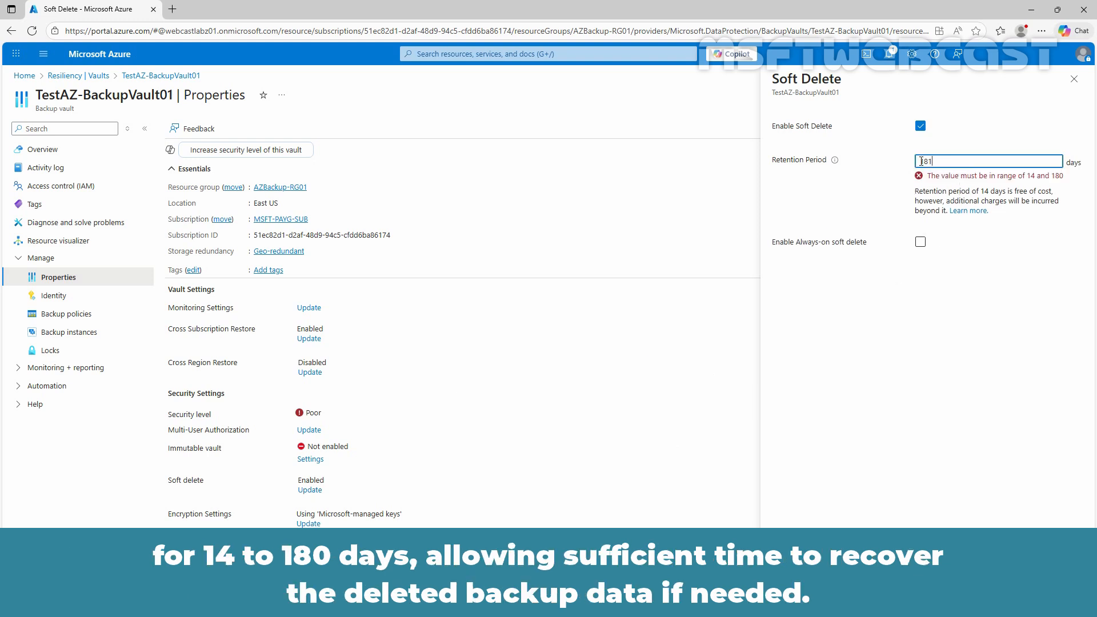
text(11)
click(905, 273)
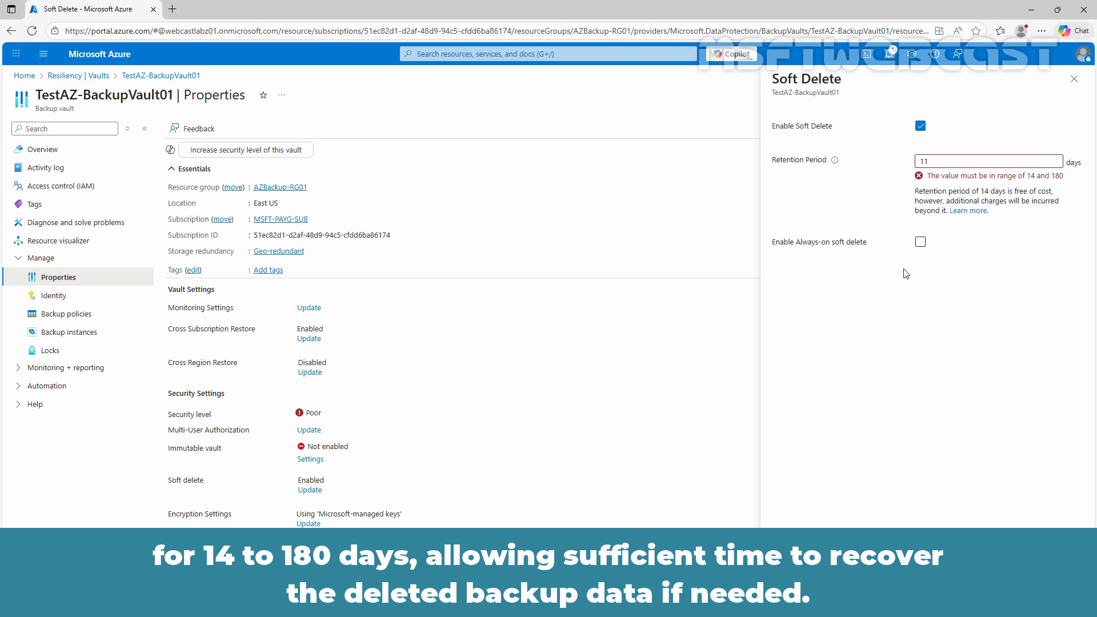
click(935, 160)
key(BackSpace)
text(4)
click(893, 284)
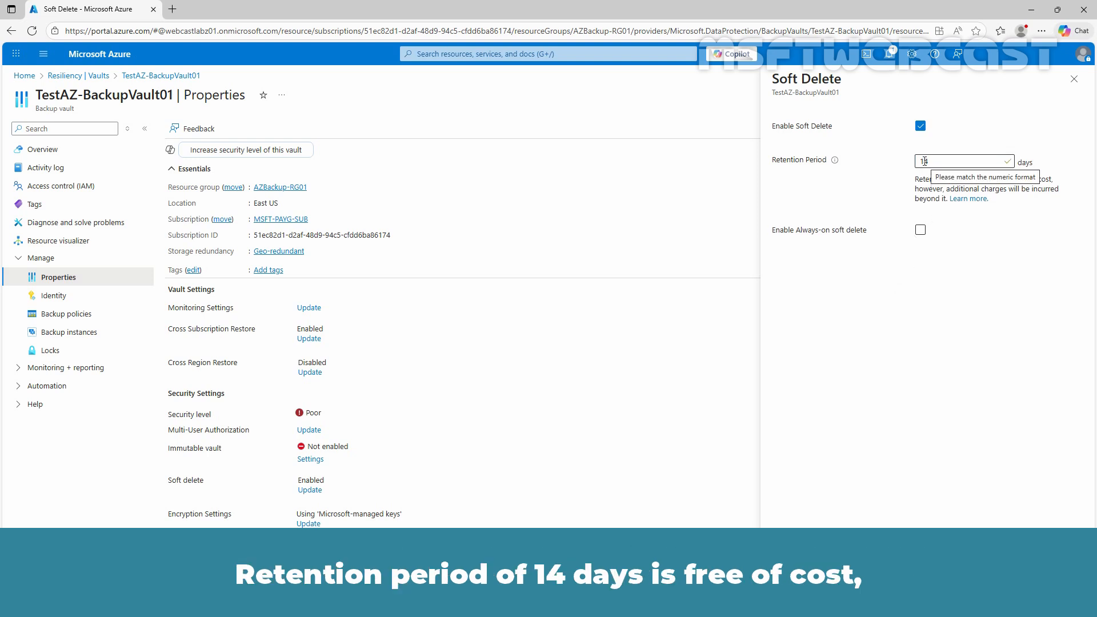
Step: Set the soft delete retention period to 21 days and apply the update
drag(924, 162, 939, 162)
key(BackSpace)
key(BackSpace)
text(21)
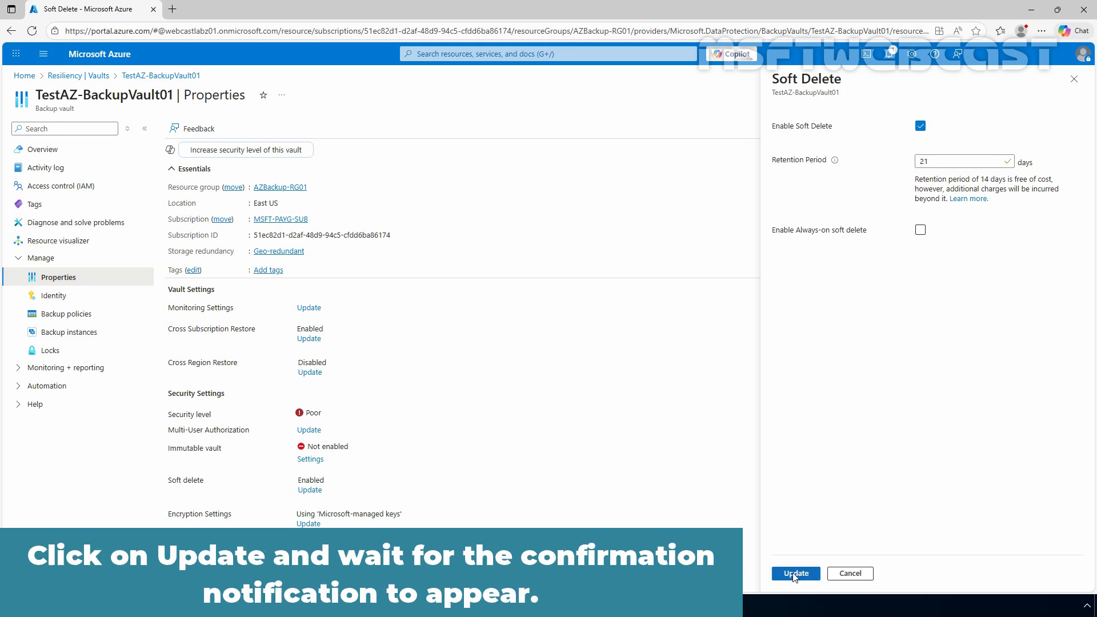
click(795, 573)
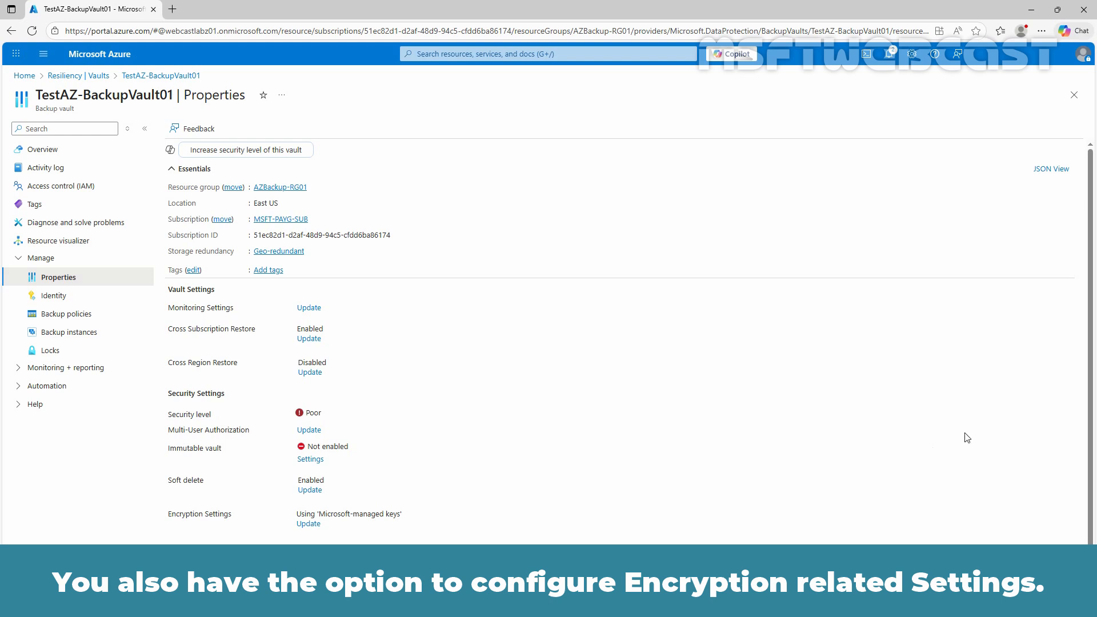
Step: Review the vault's encryption settings, including the option to use your own key, and close them
click(308, 523)
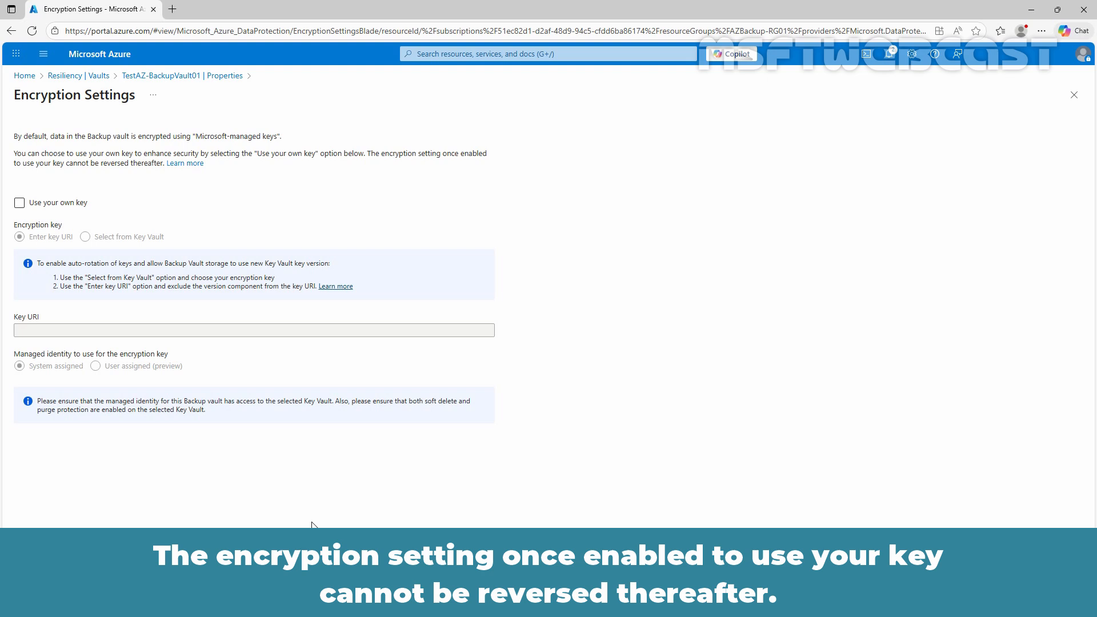
click(1074, 95)
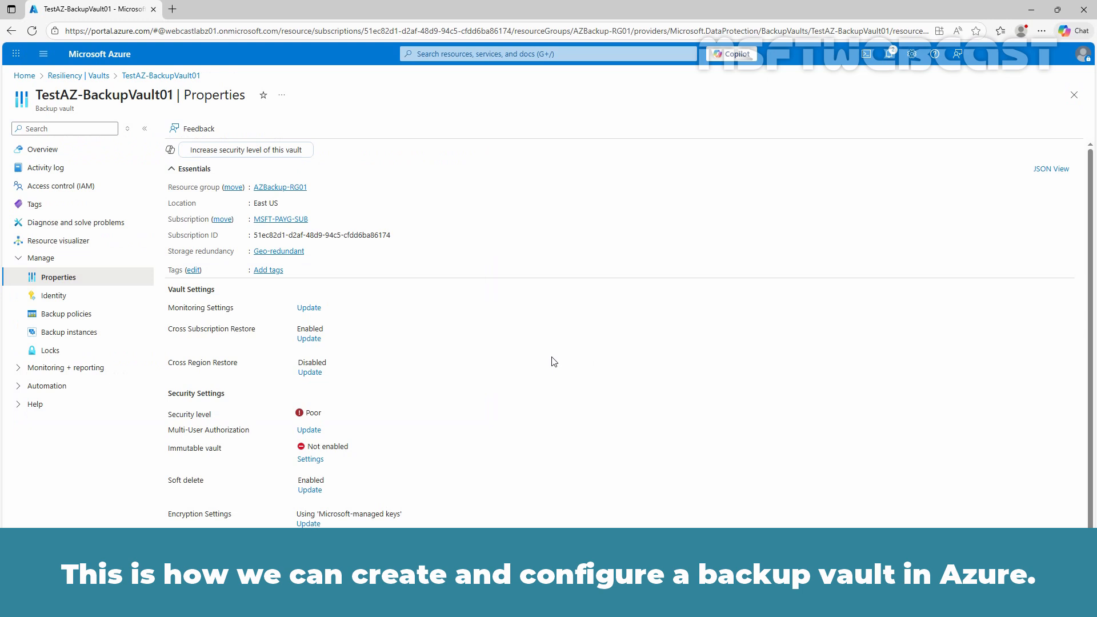